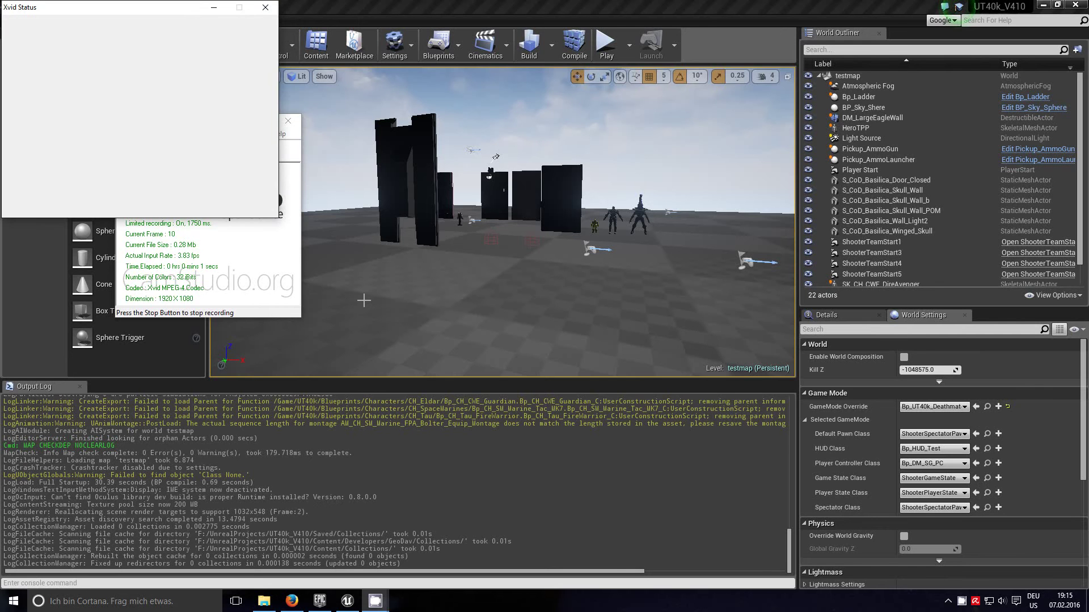
- Switch from the Unreal level editor to the browser showing the UE4 tutorials playlist
click(324, 13)
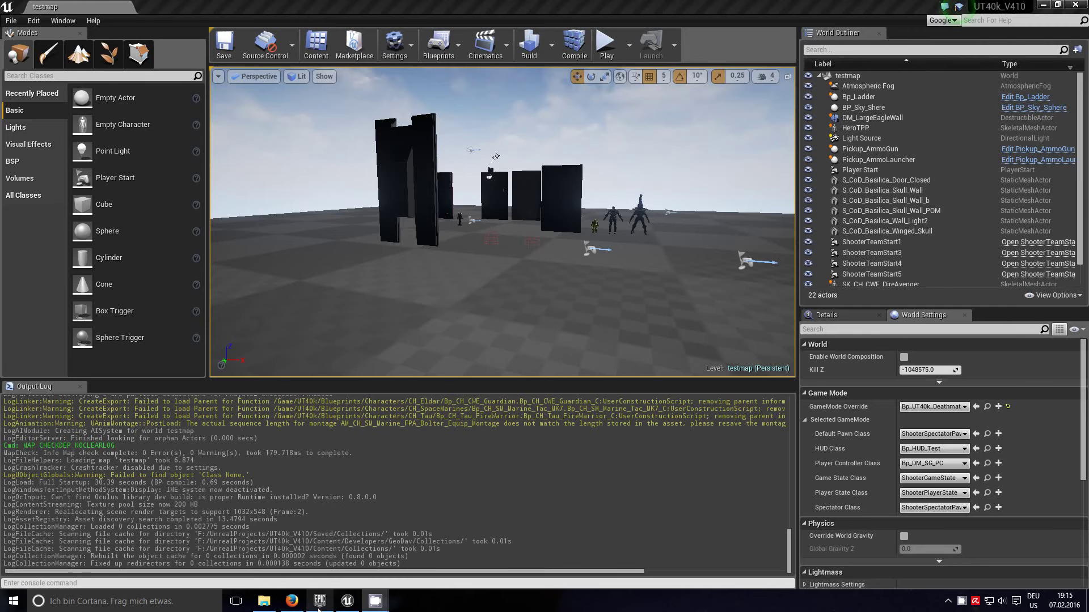
click(292, 601)
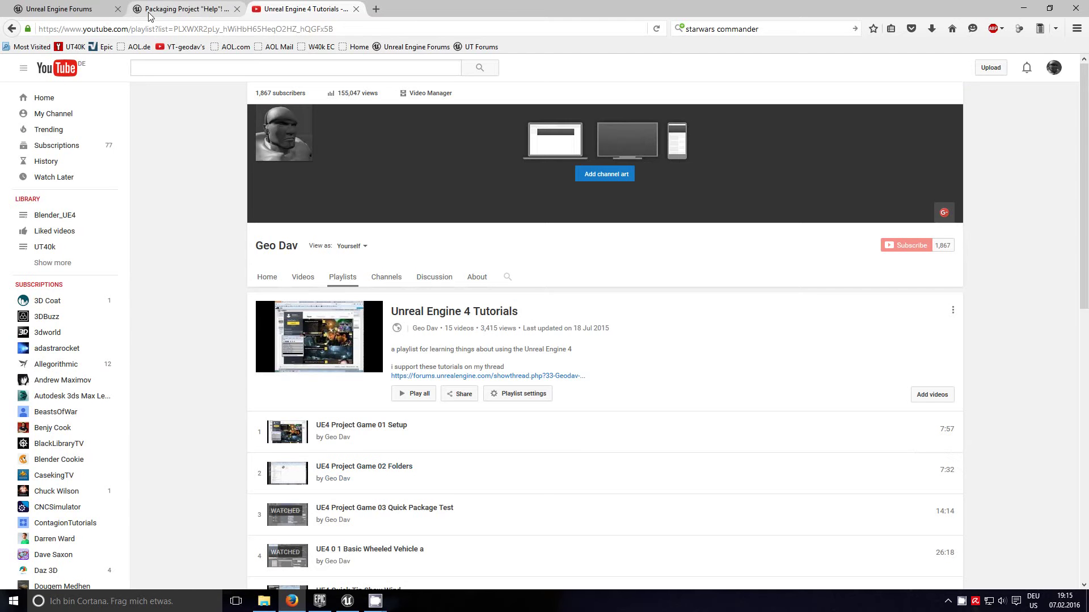
- Read the 'Packaging Project' forum thread on maps not loading, then return to Unreal
click(148, 17)
scroll(387, 245, up, 4)
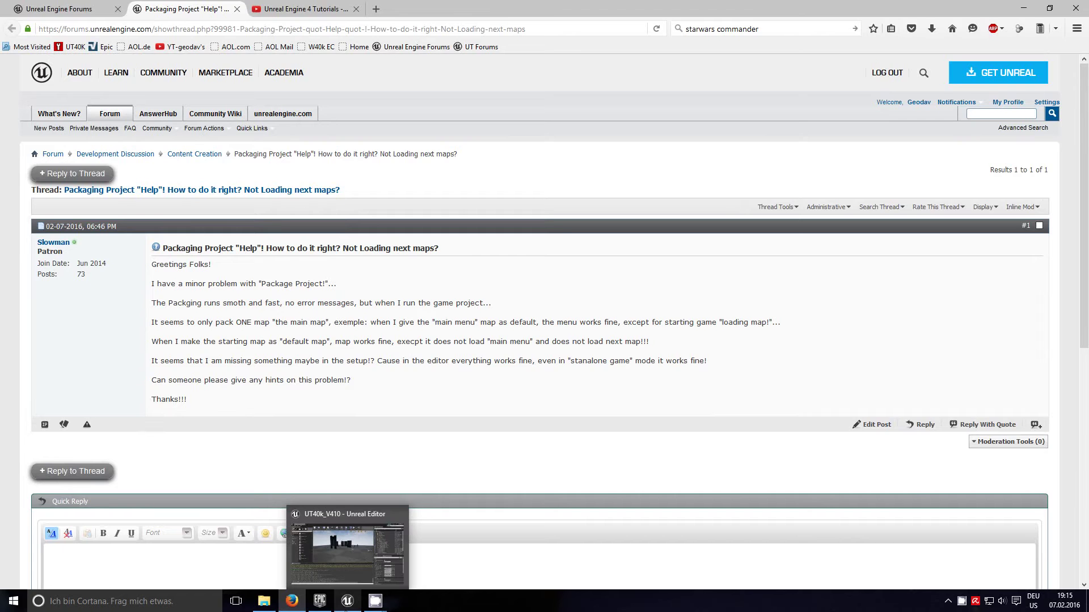
click(347, 601)
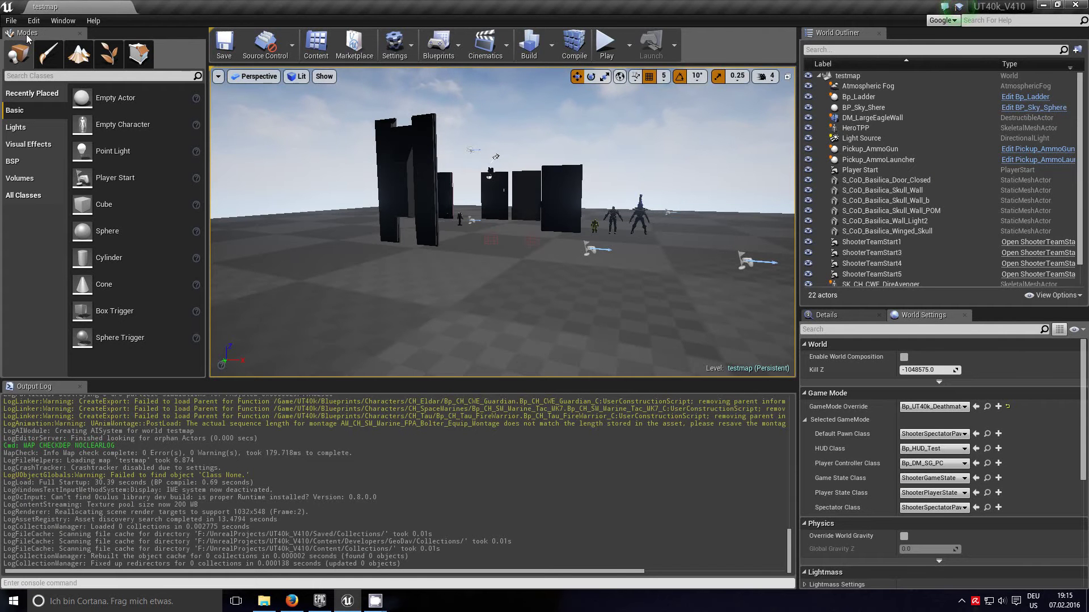
- Open Packaging Settings from the File > Package Project menu
click(11, 21)
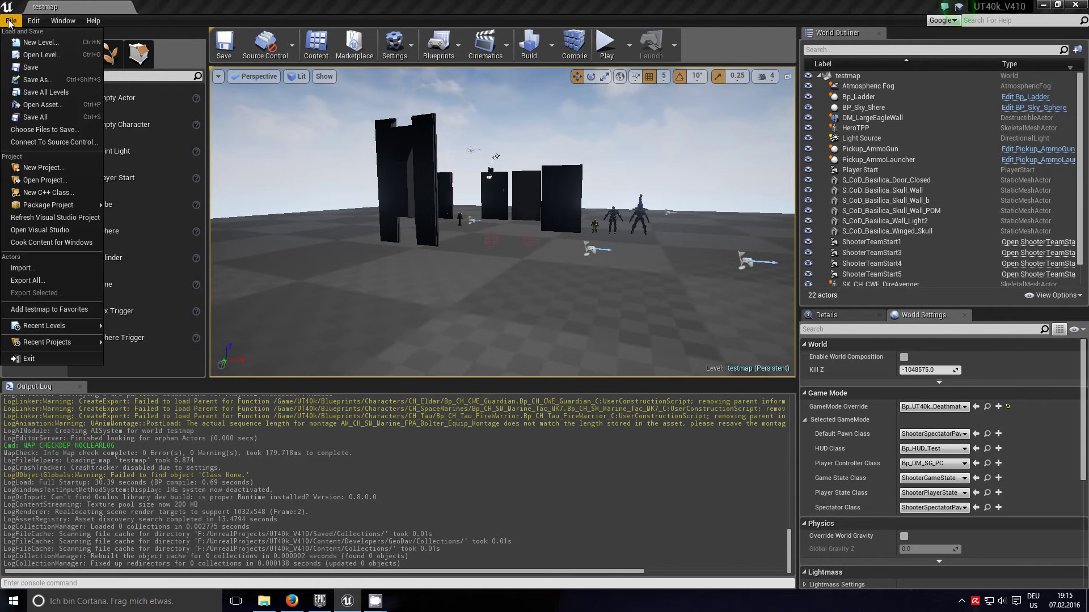
mouse_move(48, 205)
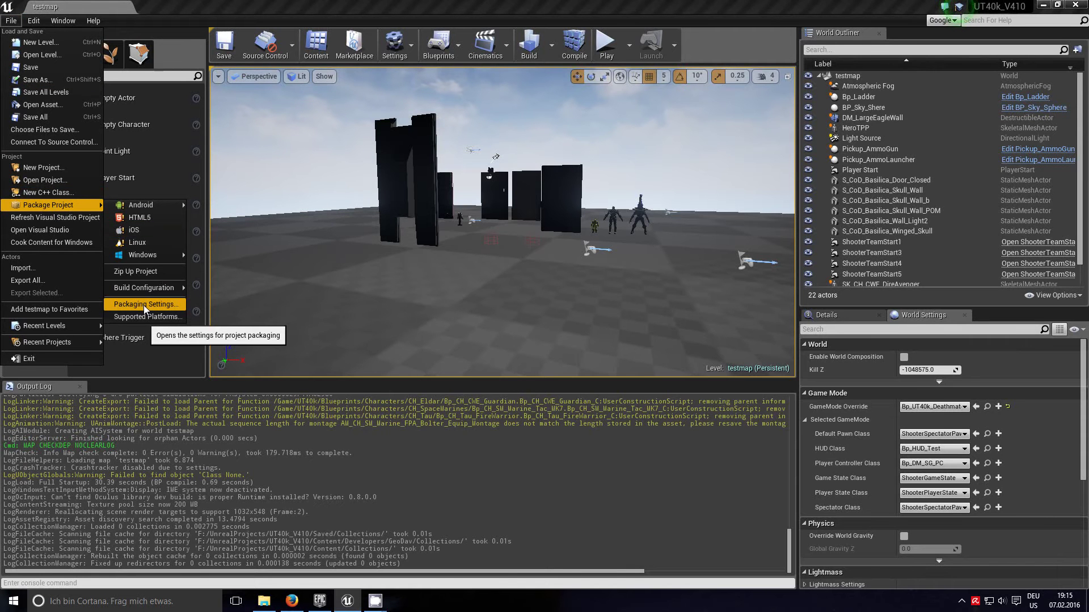
click(144, 304)
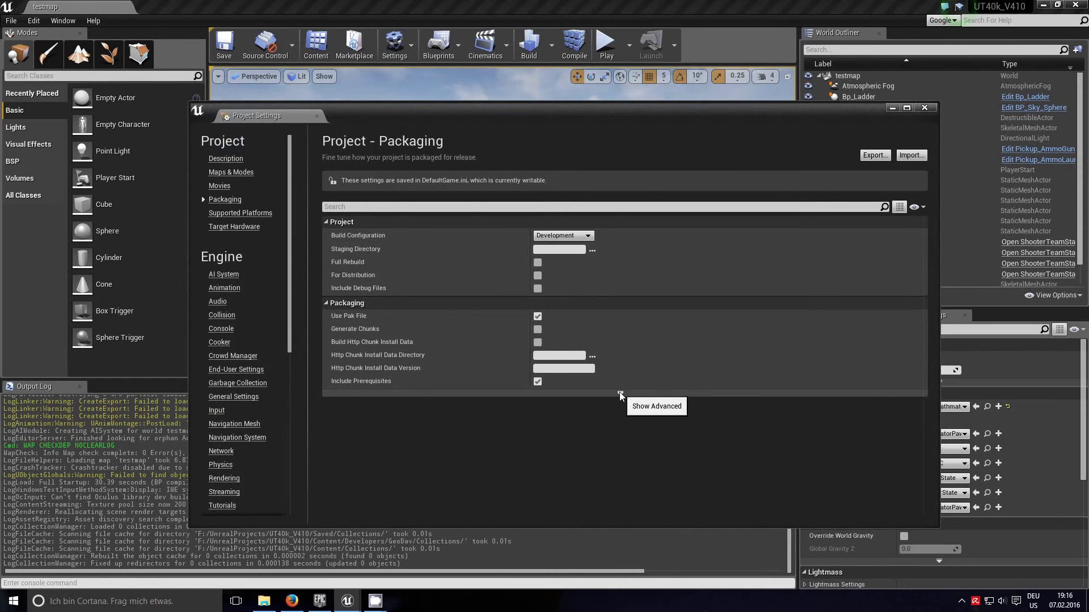
- Expand the advanced Packaging options to show the maps-to-include list
click(619, 392)
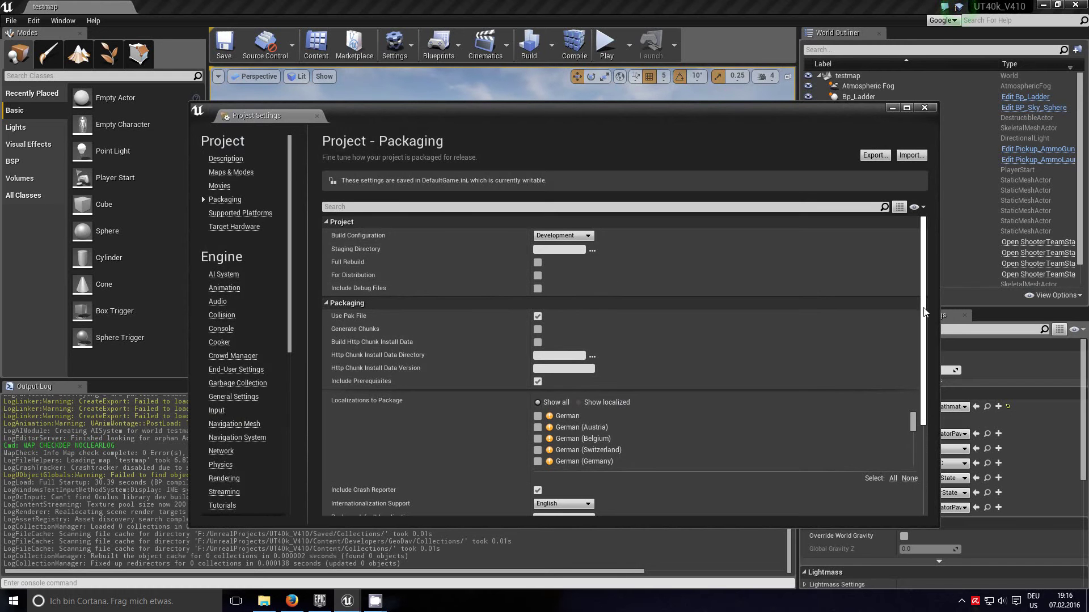
drag(924, 312, 930, 391)
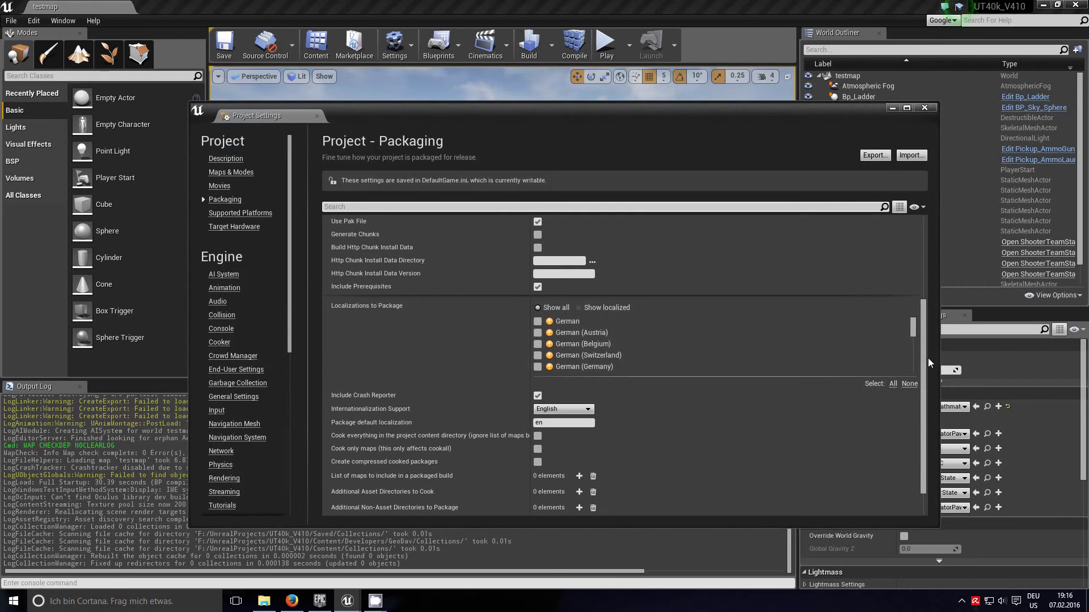
scroll(924, 341, down, 1)
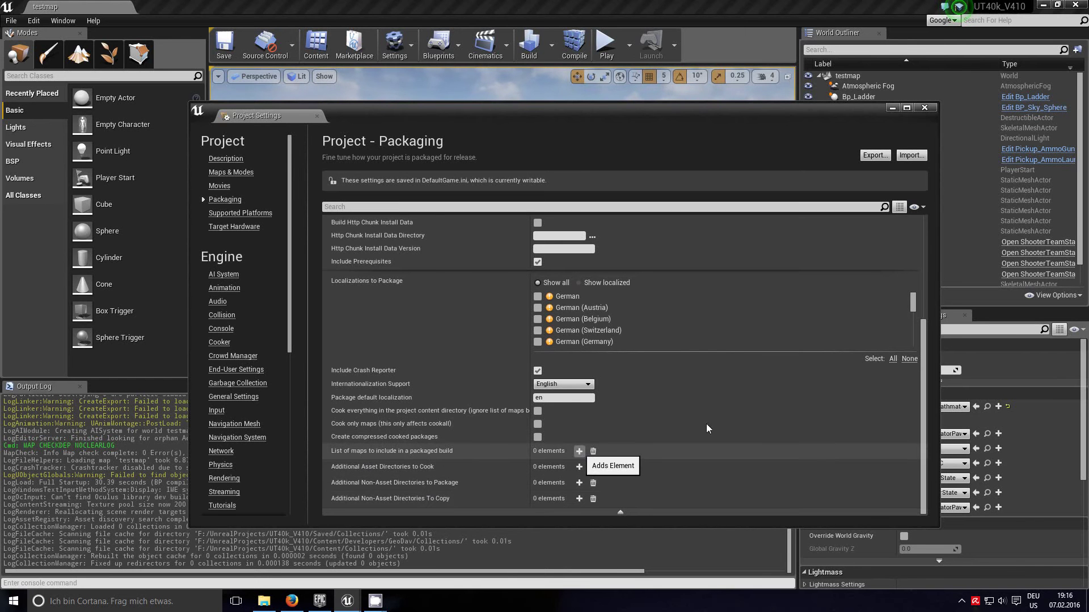
- Add element 0 to the maps-to-include list and open its file picker
click(579, 450)
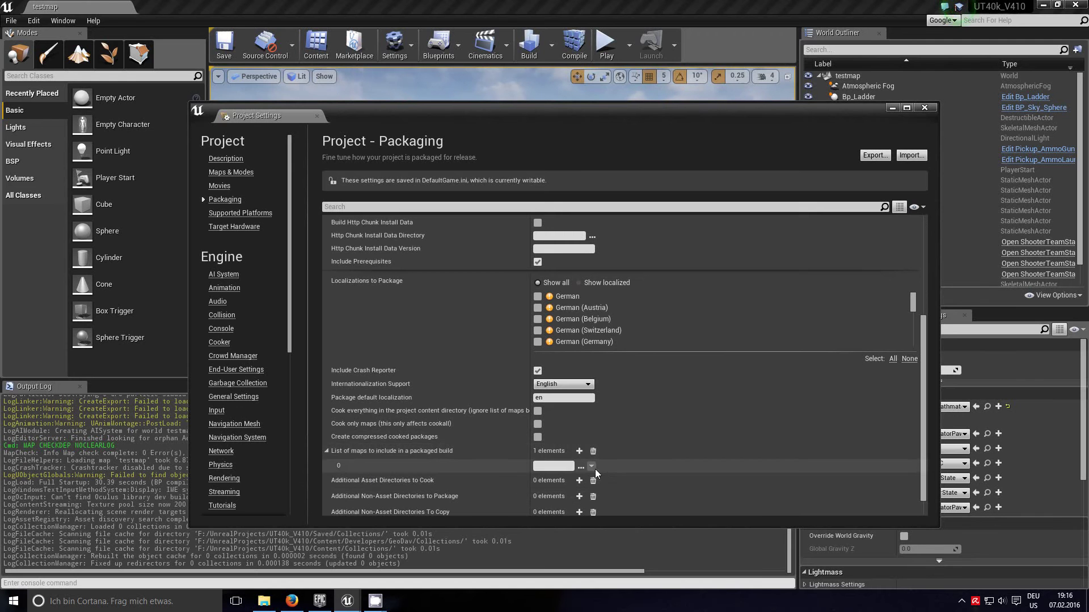
click(591, 466)
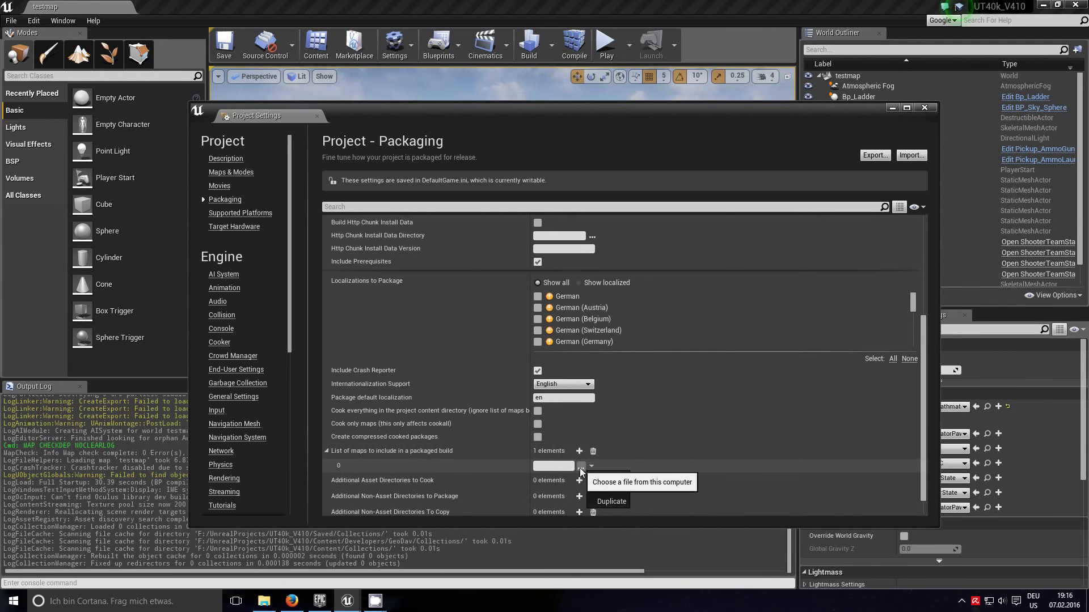
click(582, 467)
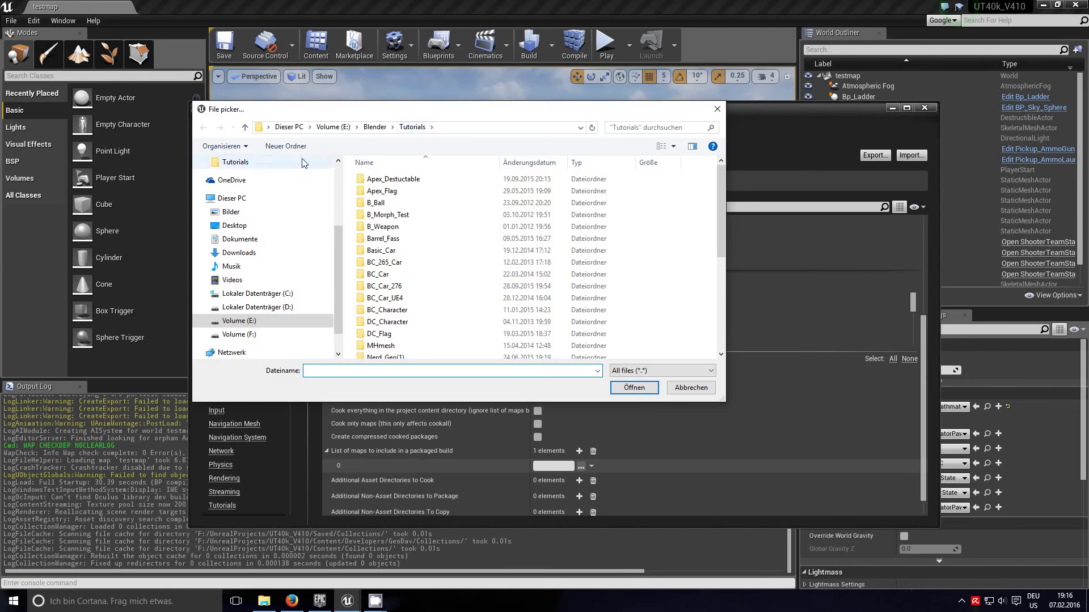
- Browse to F:\UnrealProjects\UT40k_V410\Content\Maps, then close and reopen the map picker
click(327, 128)
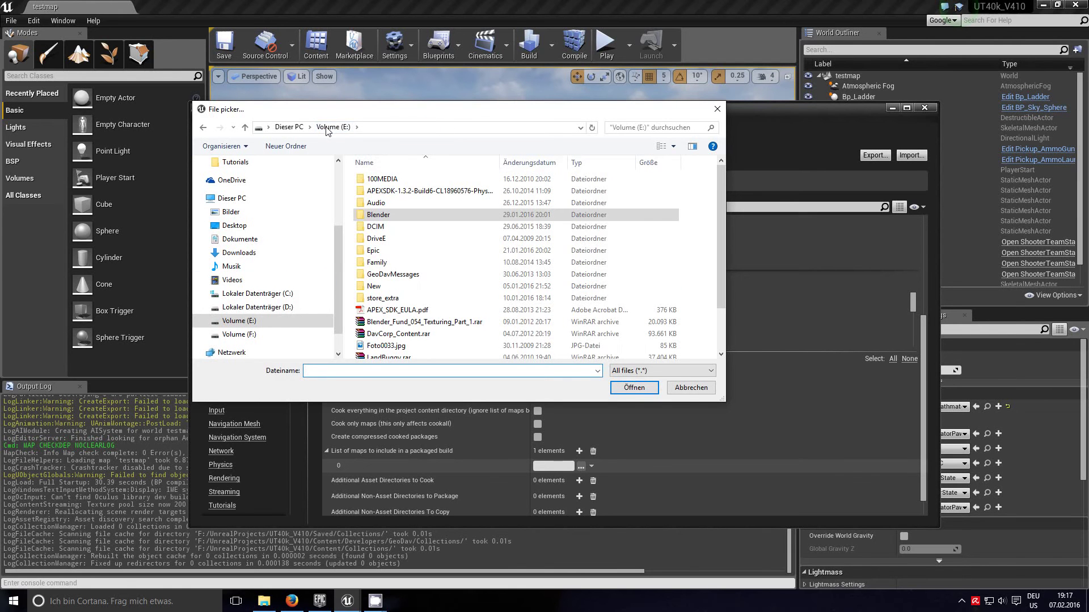
click(232, 336)
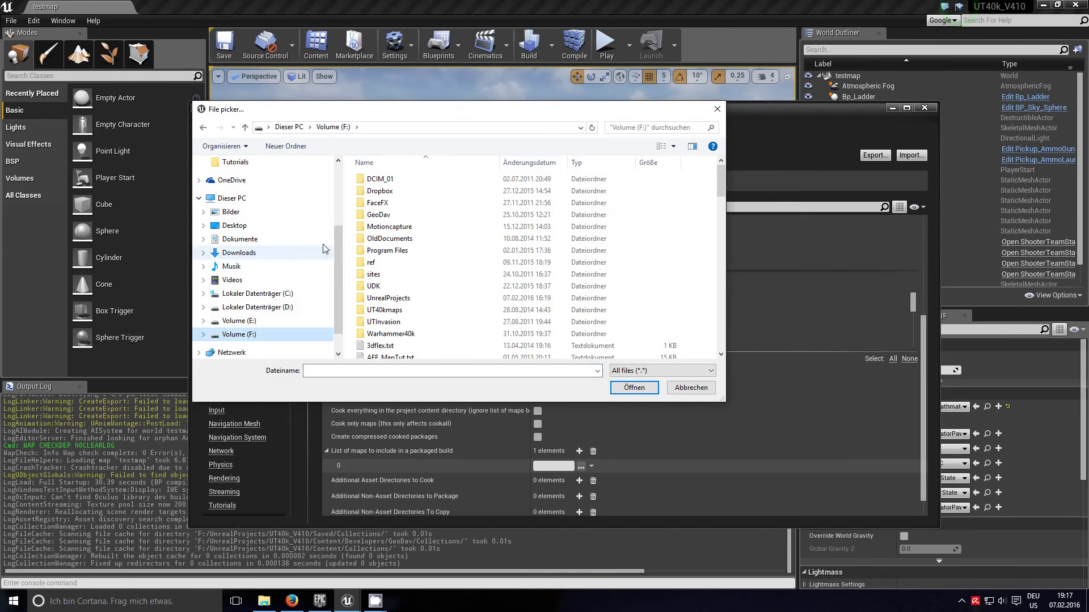
double_click(362, 299)
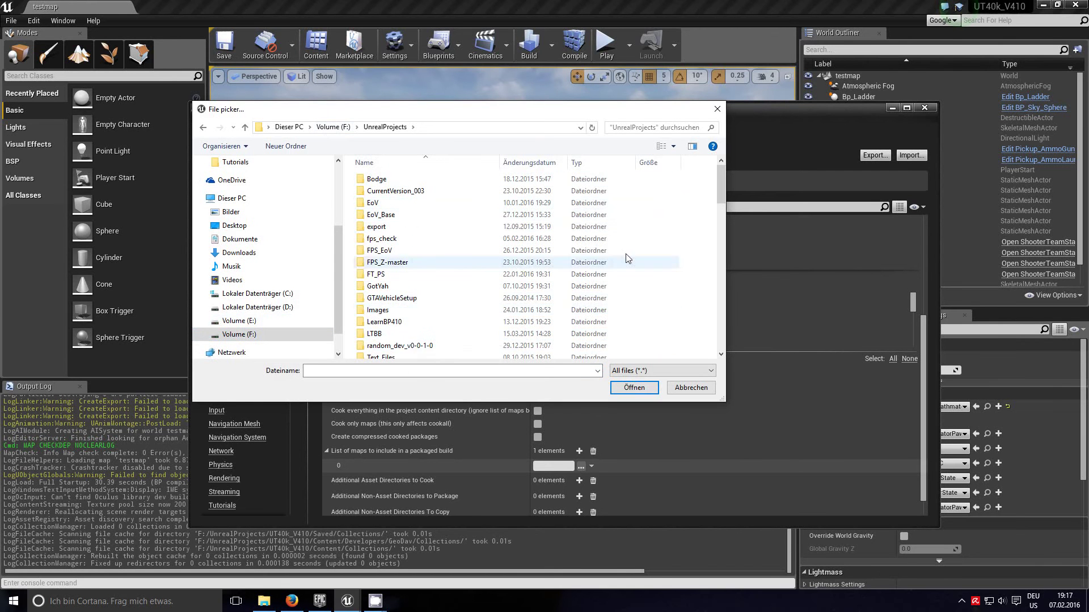
drag(718, 195, 692, 243)
double_click(385, 217)
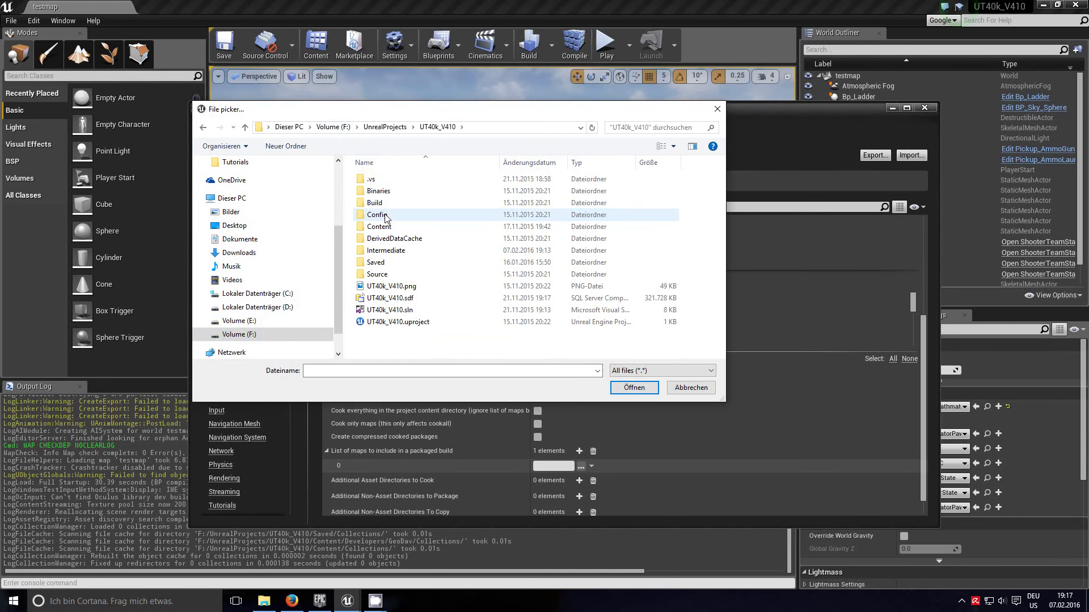
double_click(392, 230)
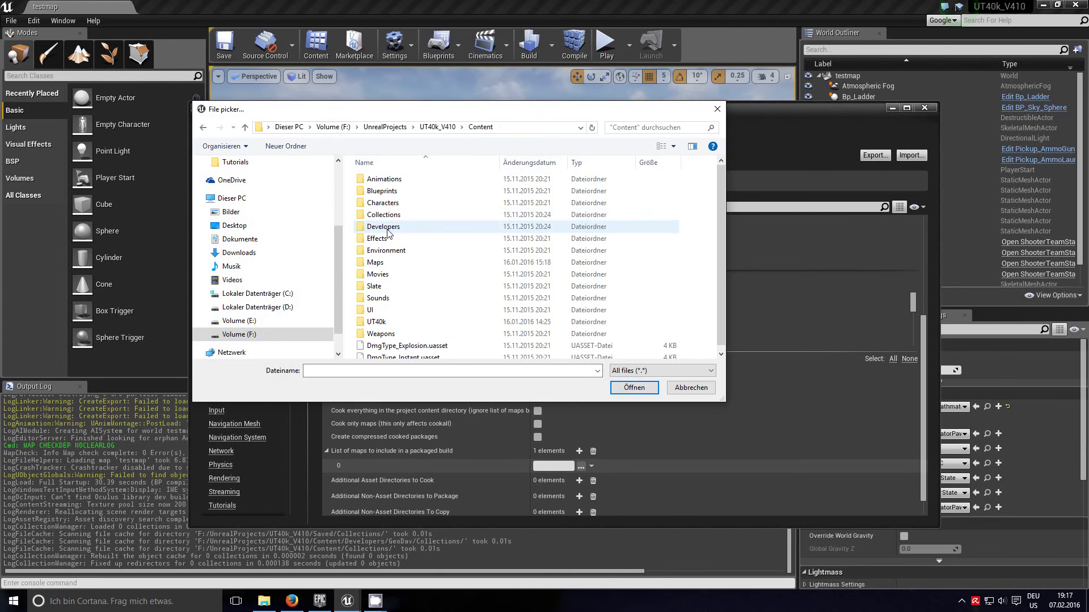
double_click(384, 263)
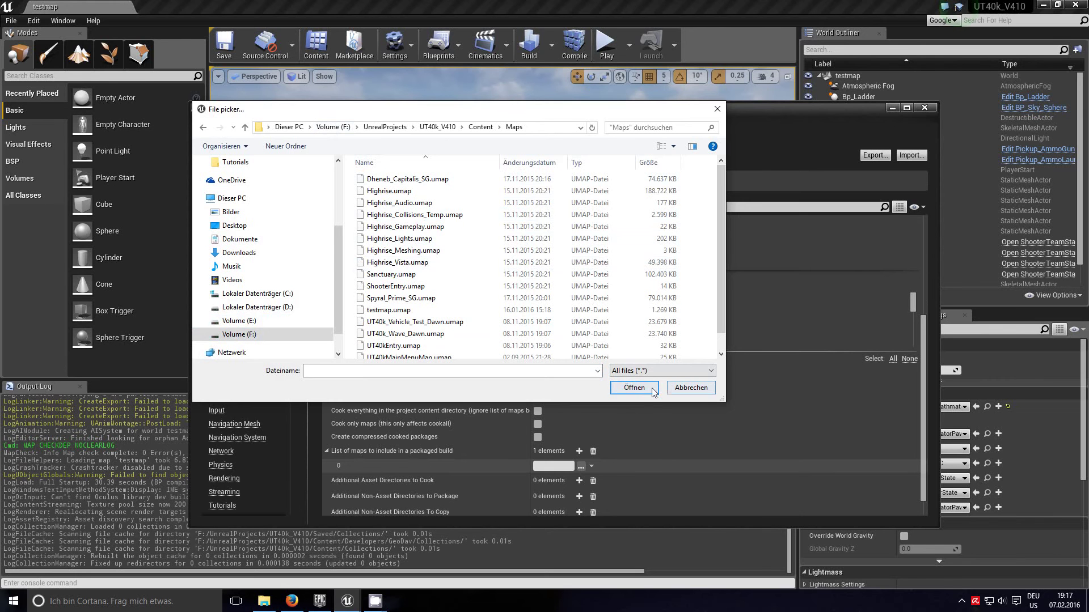
click(700, 391)
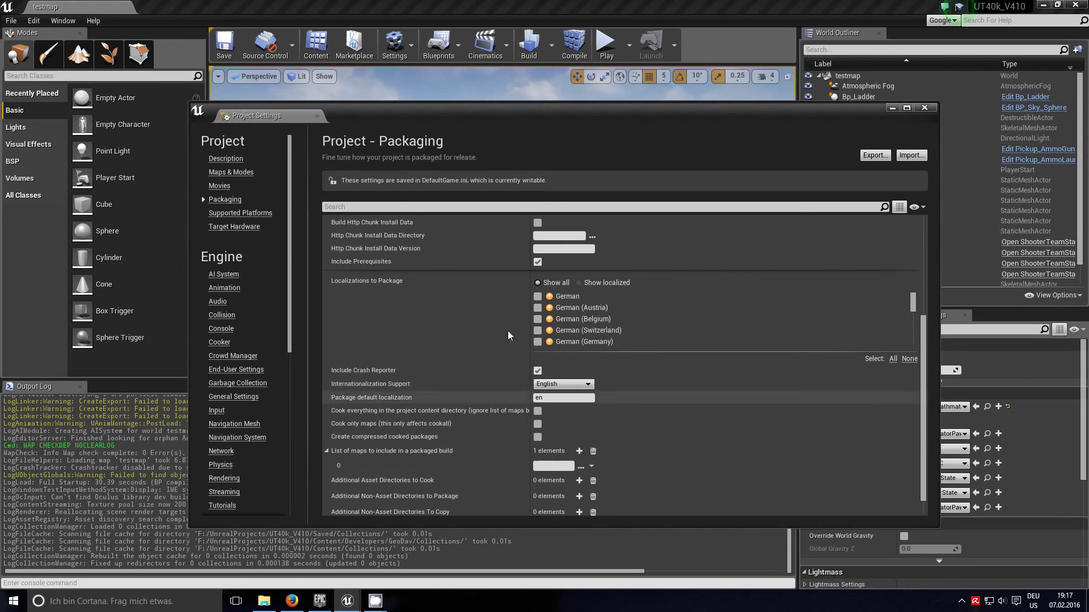
click(581, 466)
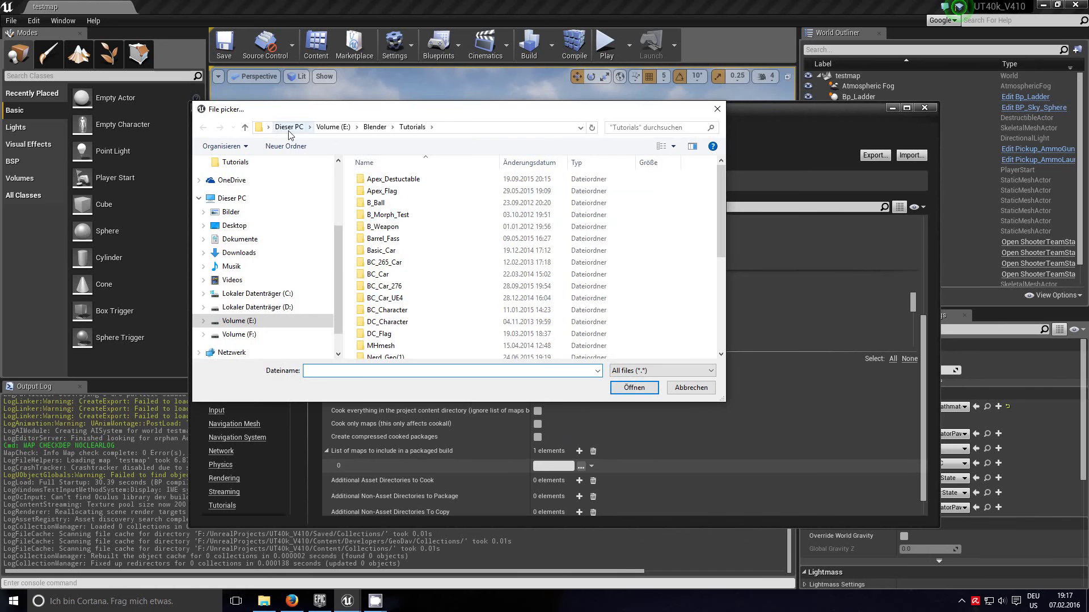
- Navigate the file picker to F:\UnrealProjects\UT40k_V410\Content
click(331, 128)
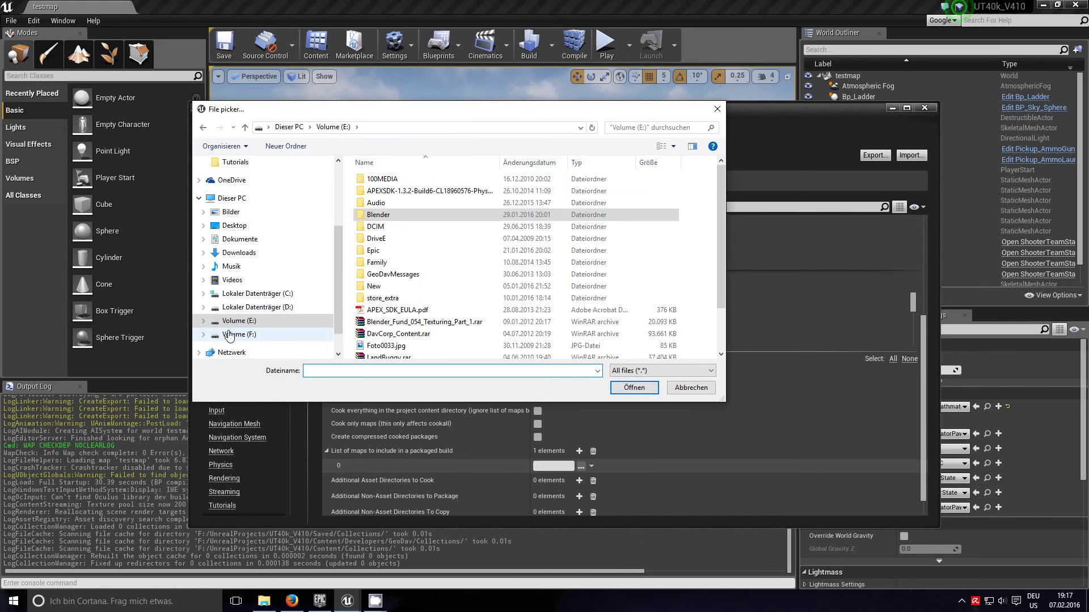
click(229, 334)
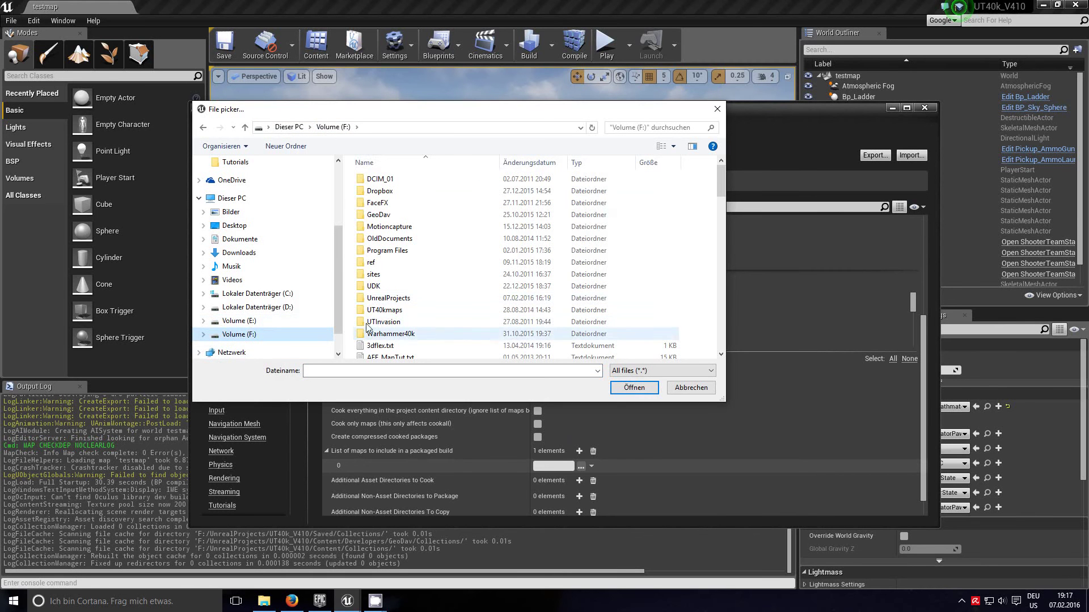
click(362, 304)
double_click(364, 300)
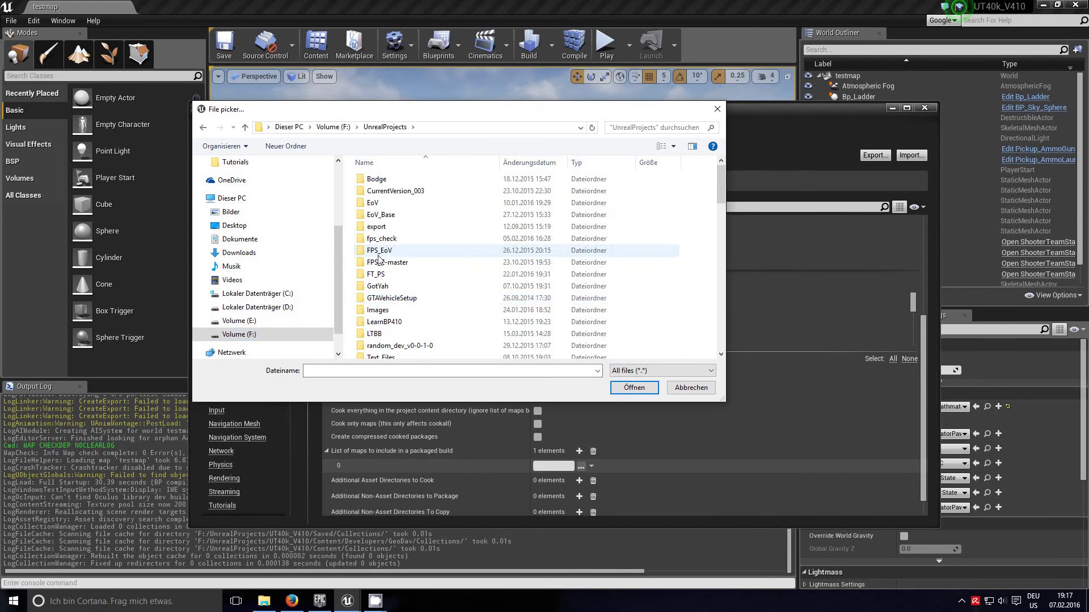
scroll(384, 303, down, 5)
scroll(386, 302, up, 5)
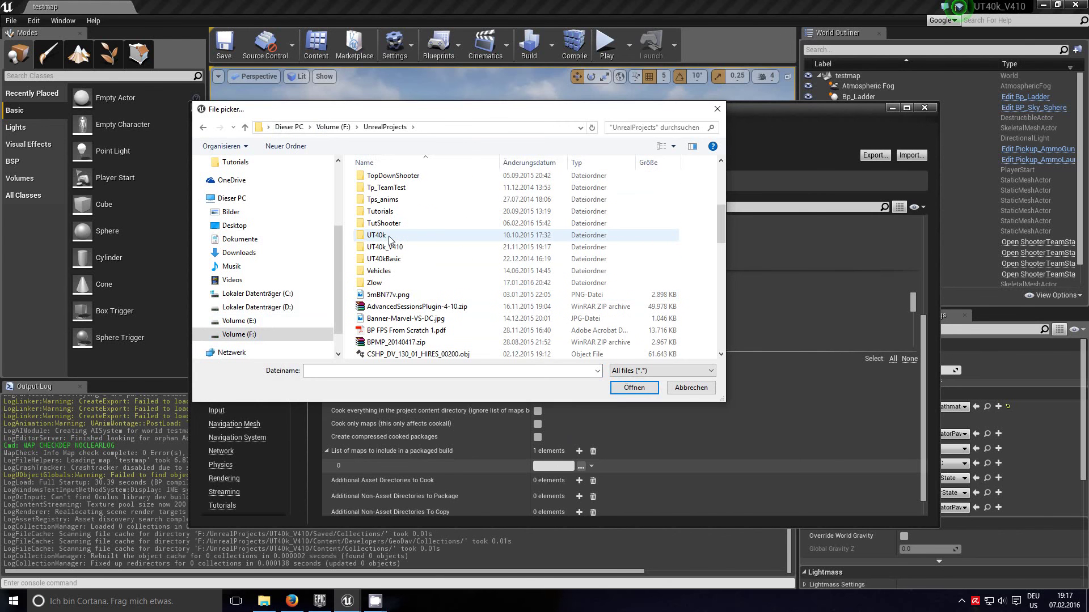
double_click(372, 247)
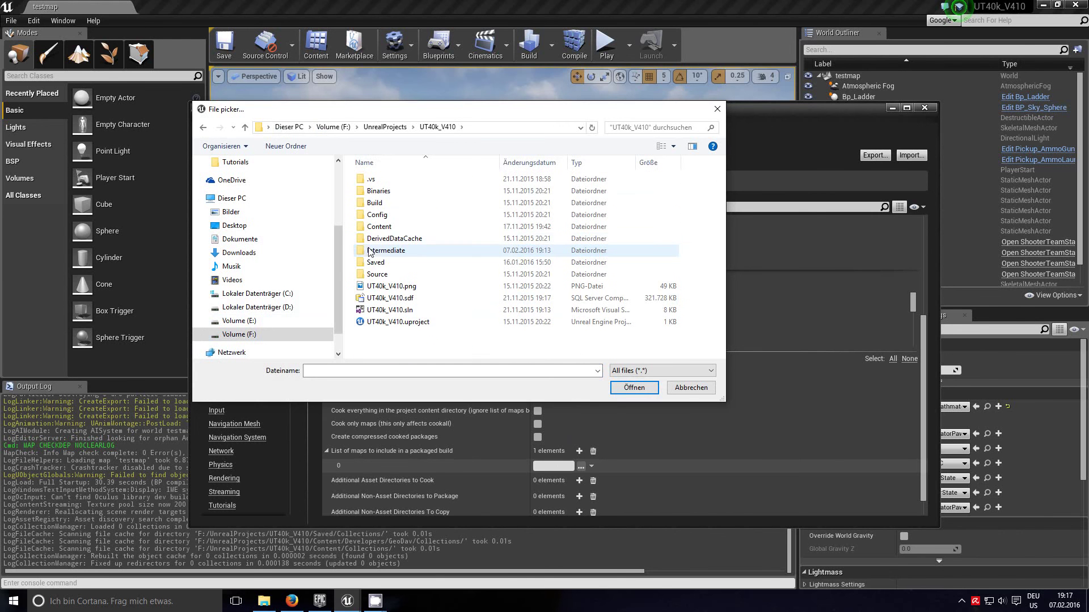
double_click(368, 228)
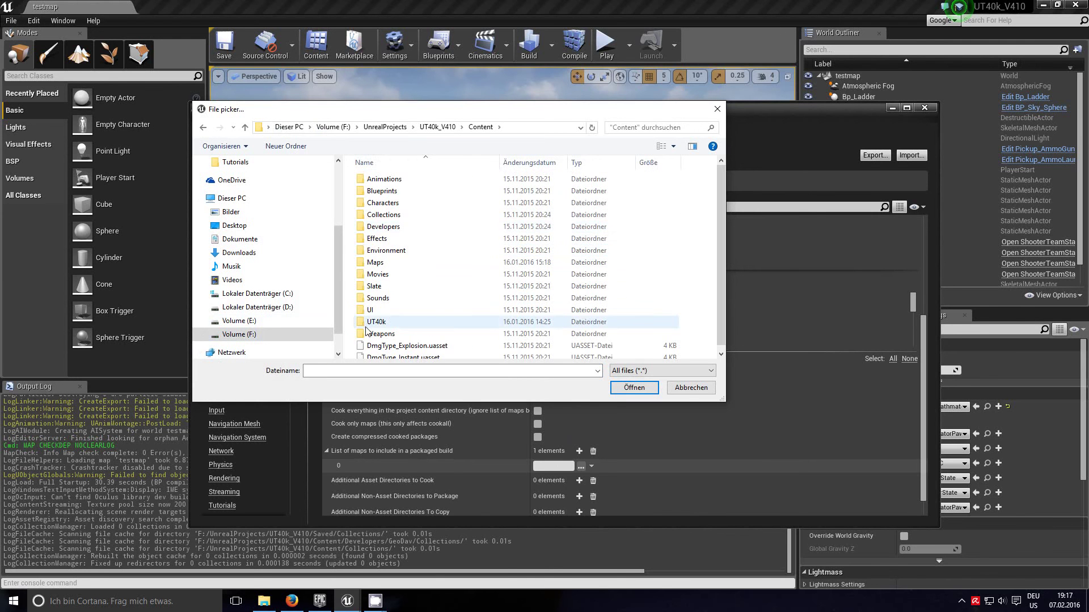
- Choose Dheneb_Capitalis_SG.umap from the Maps folder, then open the Content Browser
click(363, 264)
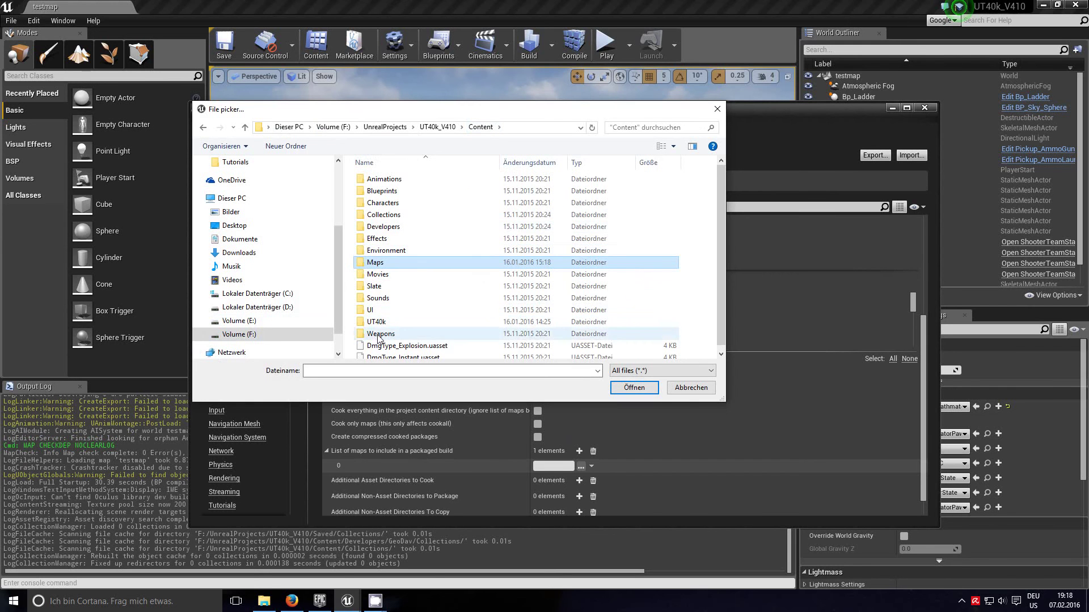
mouse_move(376, 322)
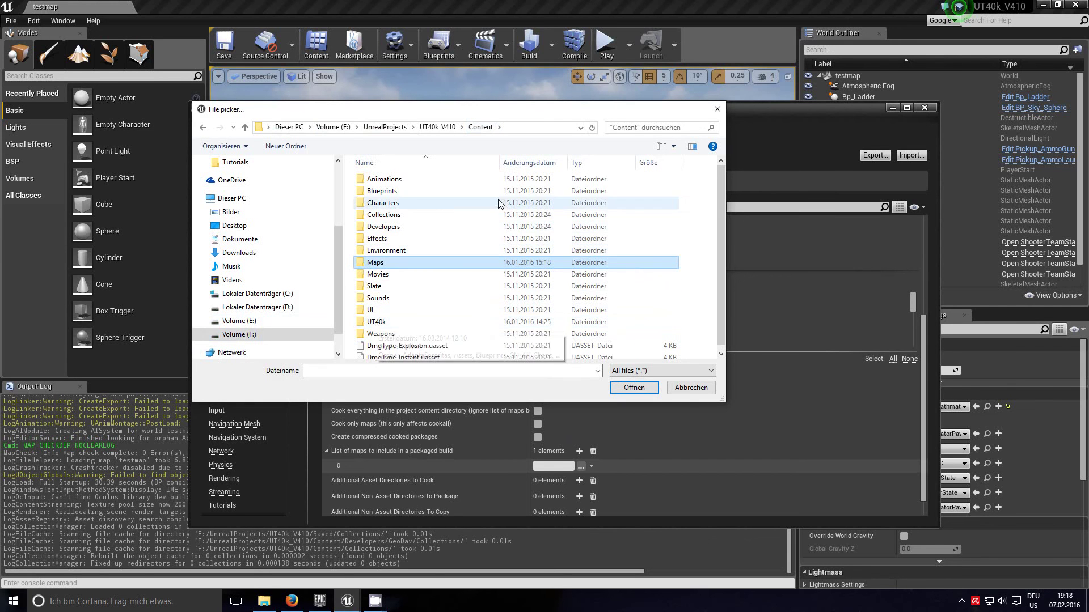
double_click(404, 267)
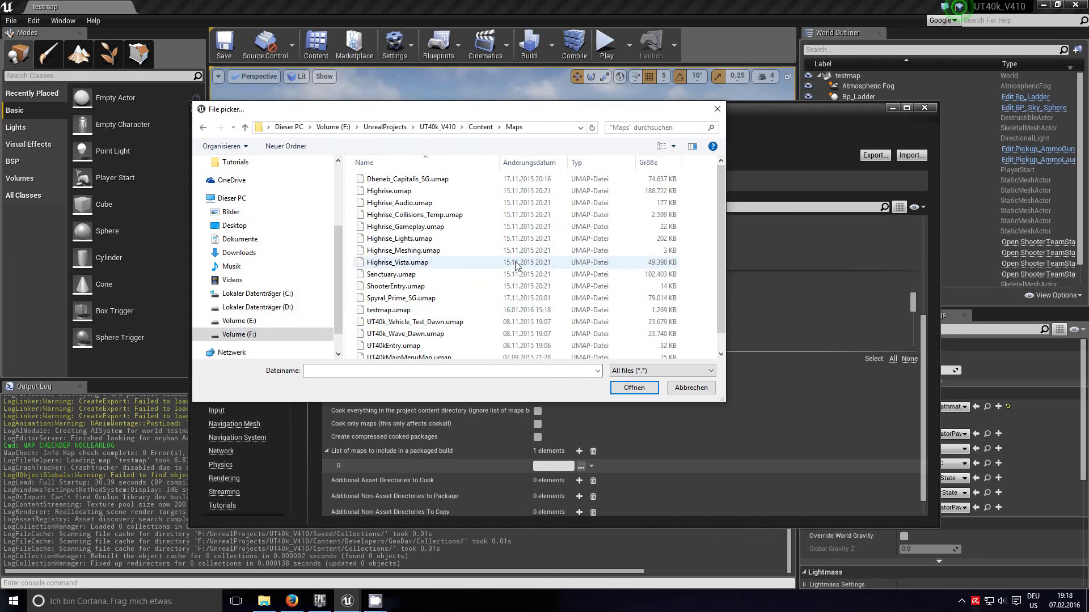
click(427, 185)
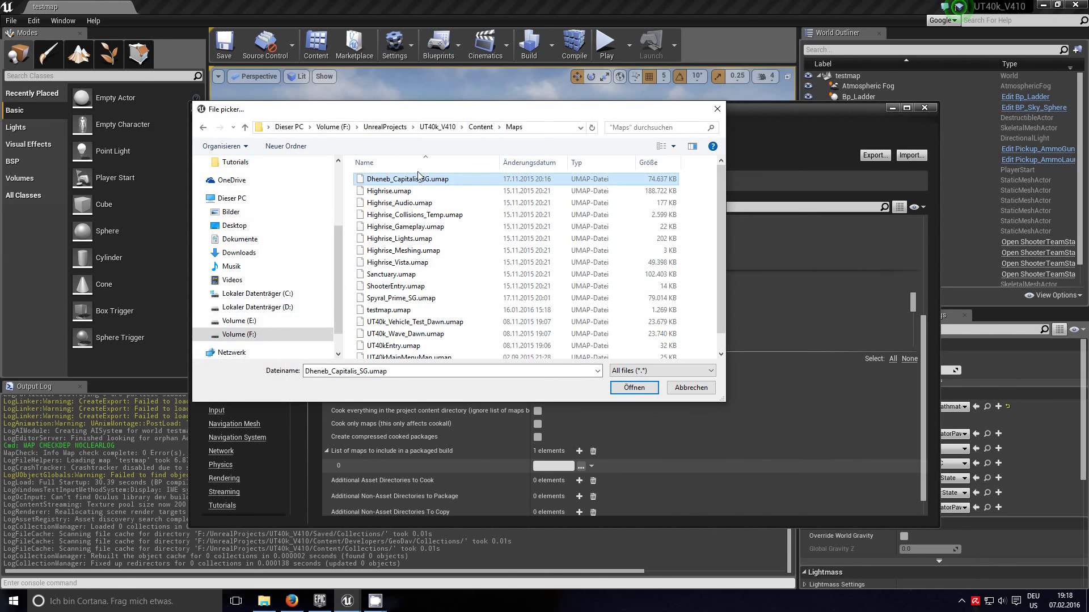
click(624, 387)
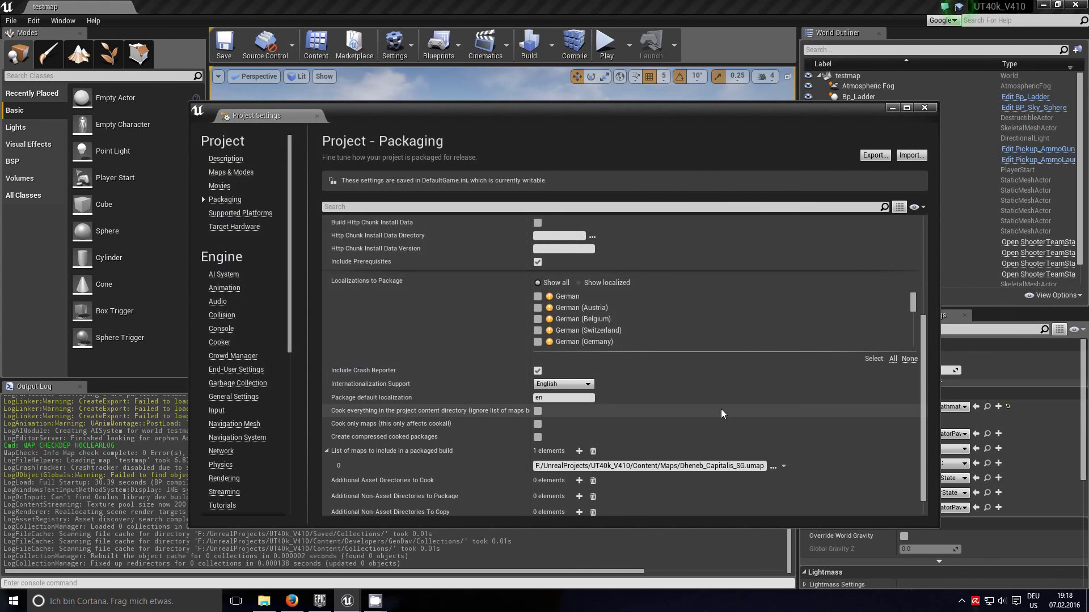
click(312, 49)
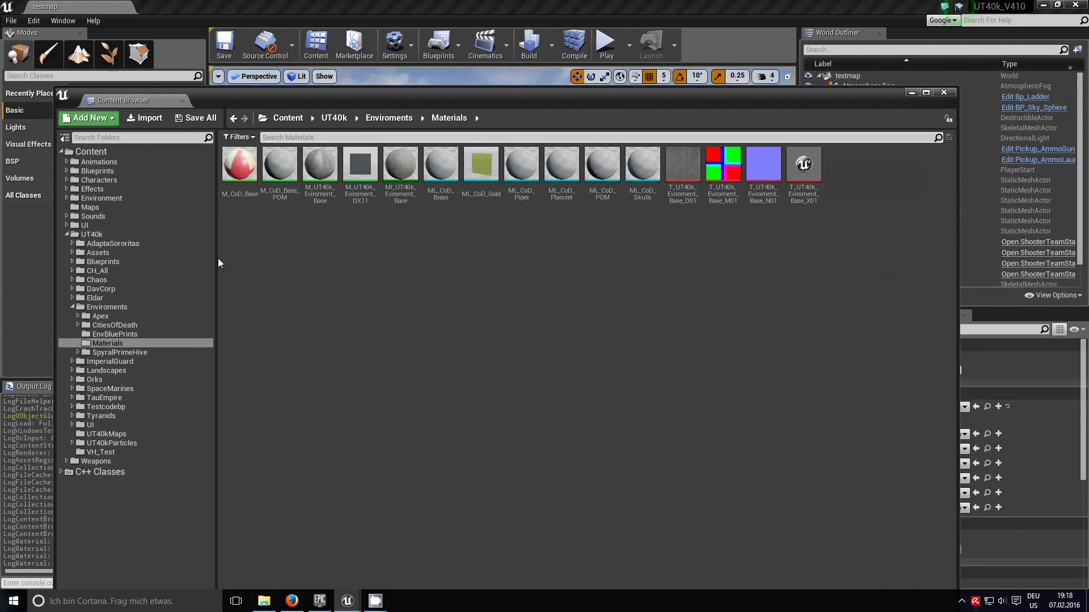
- Browse the UT40kMaps and Maps folders in the Content Browser, then close it
click(74, 308)
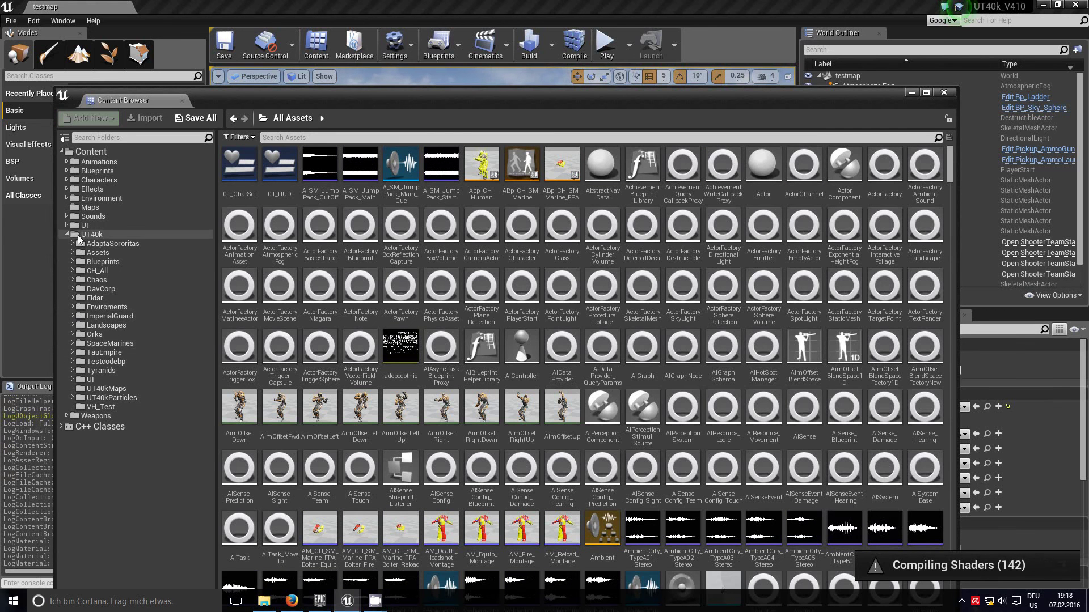
click(84, 389)
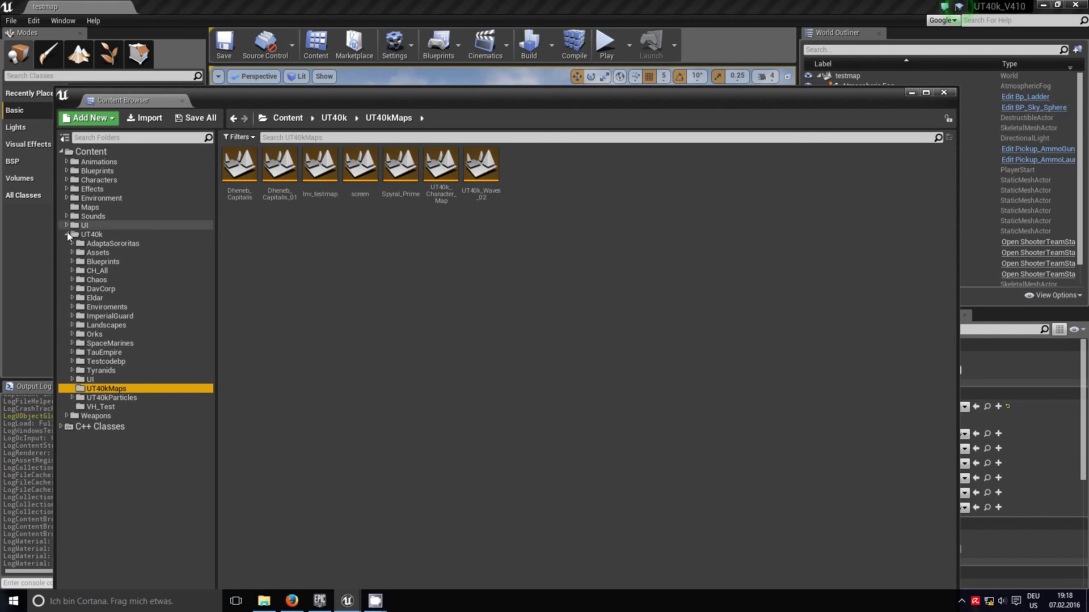
click(89, 208)
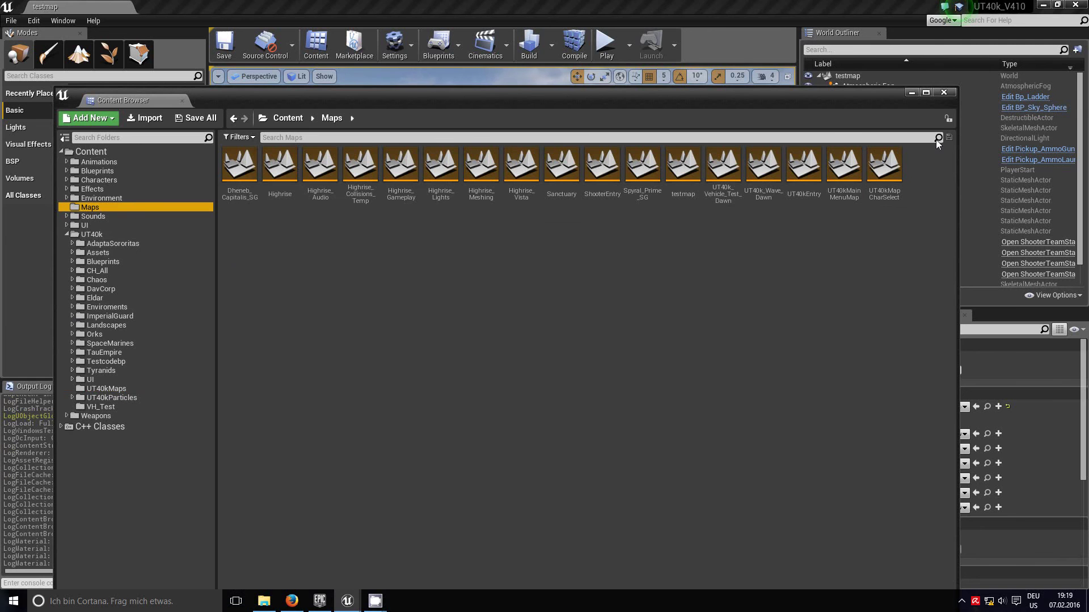
click(943, 92)
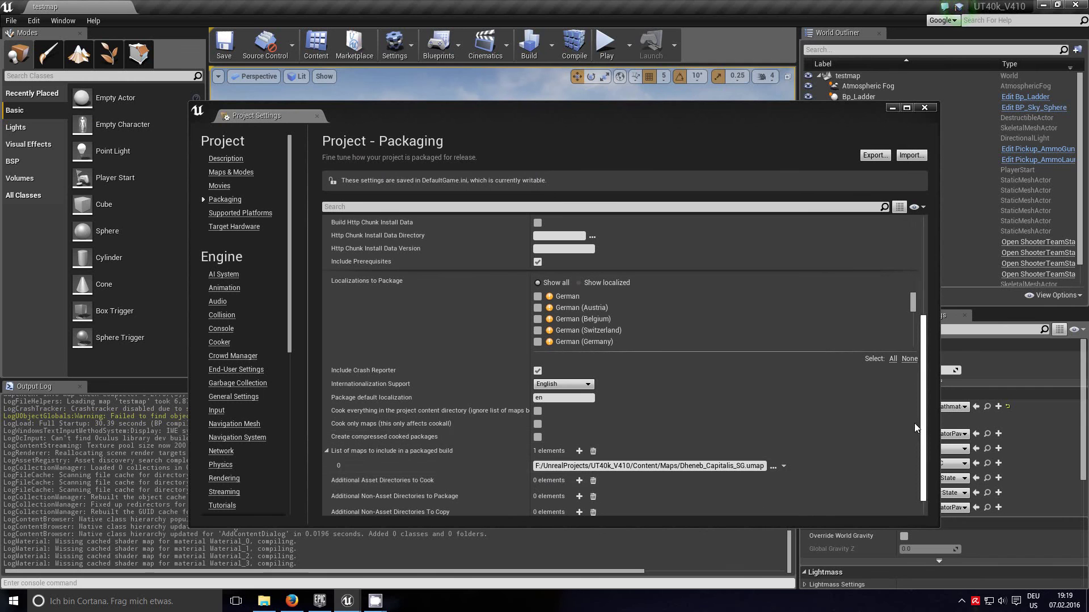
click(374, 601)
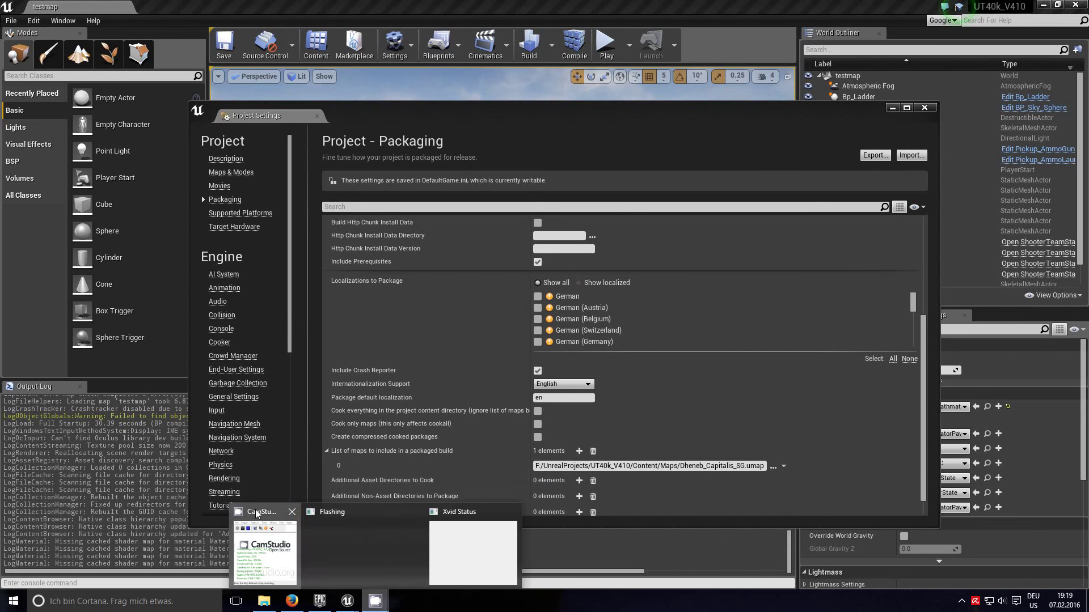
click(248, 528)
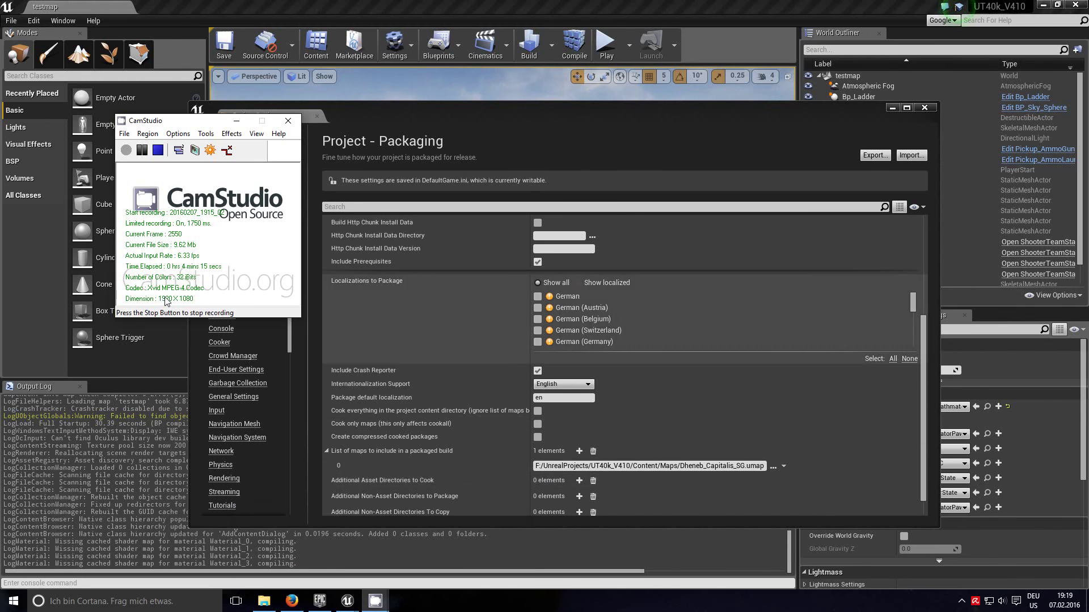